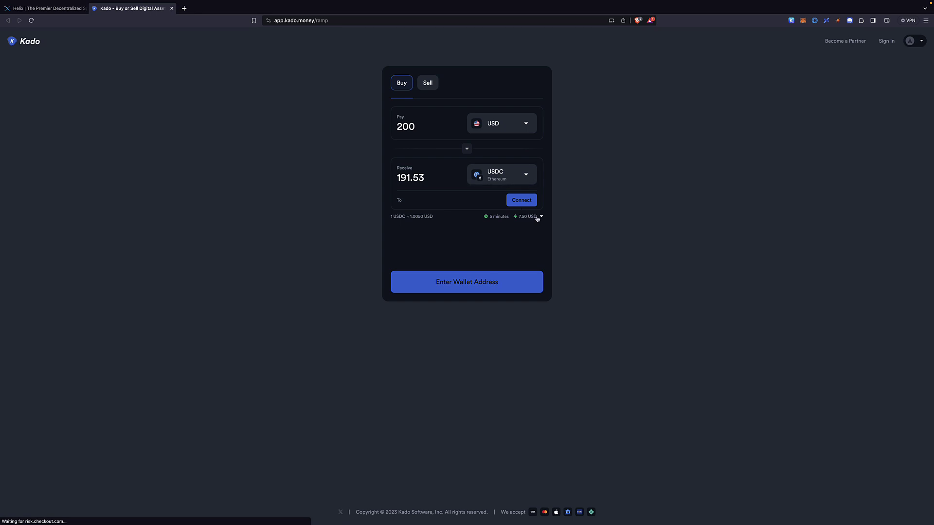
Review the Kado purchase fee breakdown, then close the Kado page to return to Helix.
{"action": "left_click", "coordinate": [540, 219]}
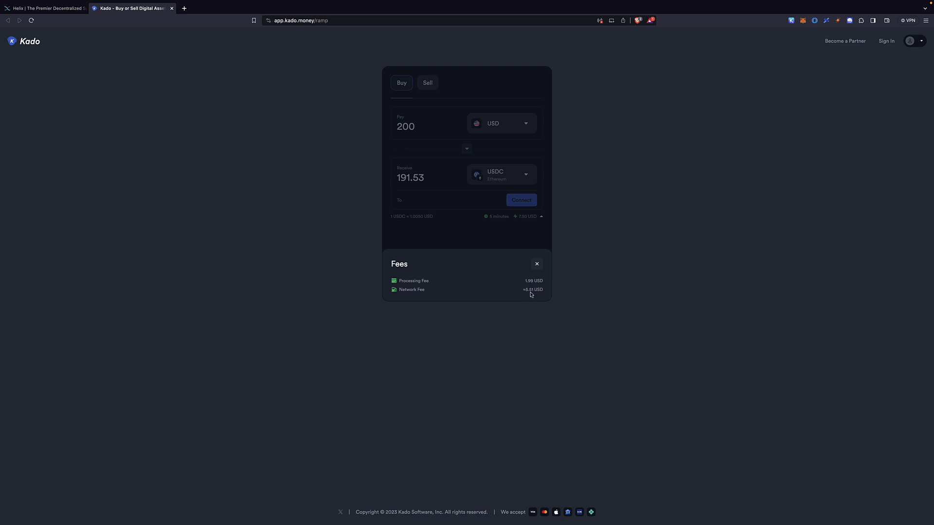
{"action": "left_click", "coordinate": [532, 246]}
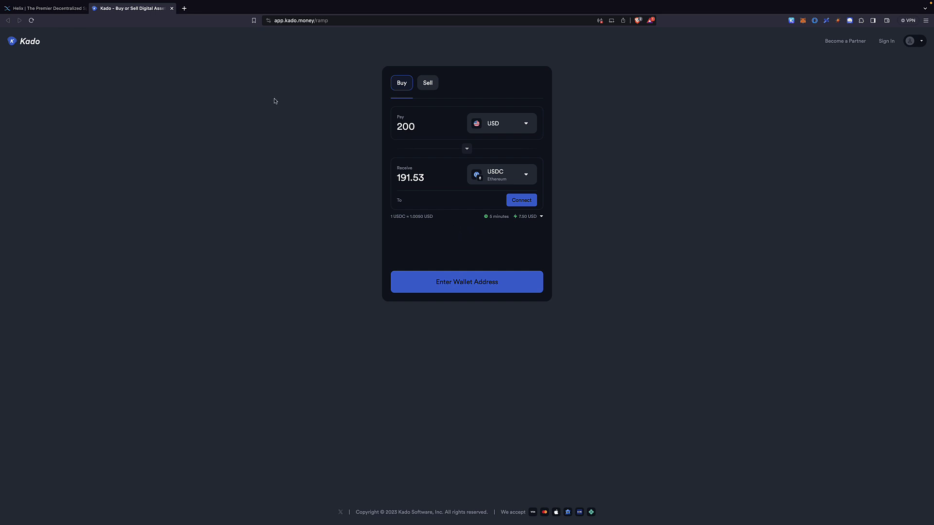
{"action": "left_click", "coordinate": [172, 9]}
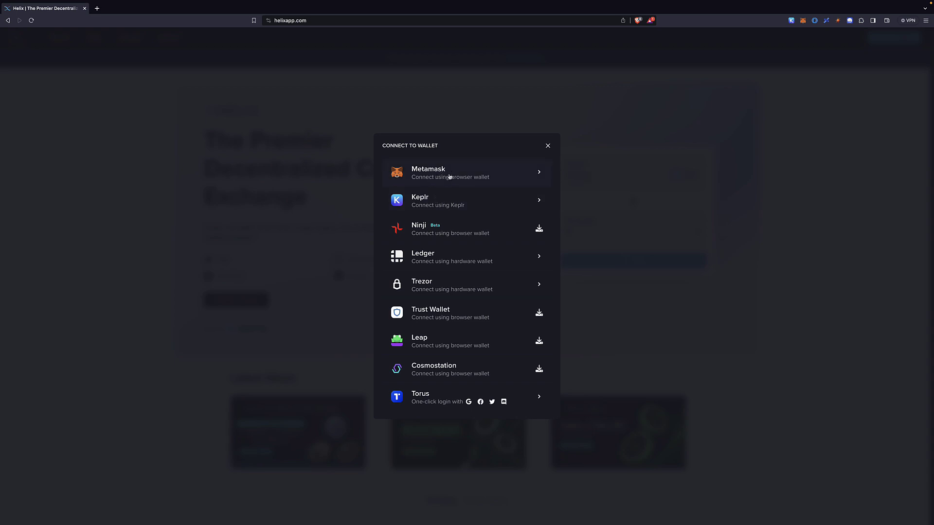
Connect the Keplr wallet so its account address shows on Helix.
{"action": "left_click", "coordinate": [451, 199]}
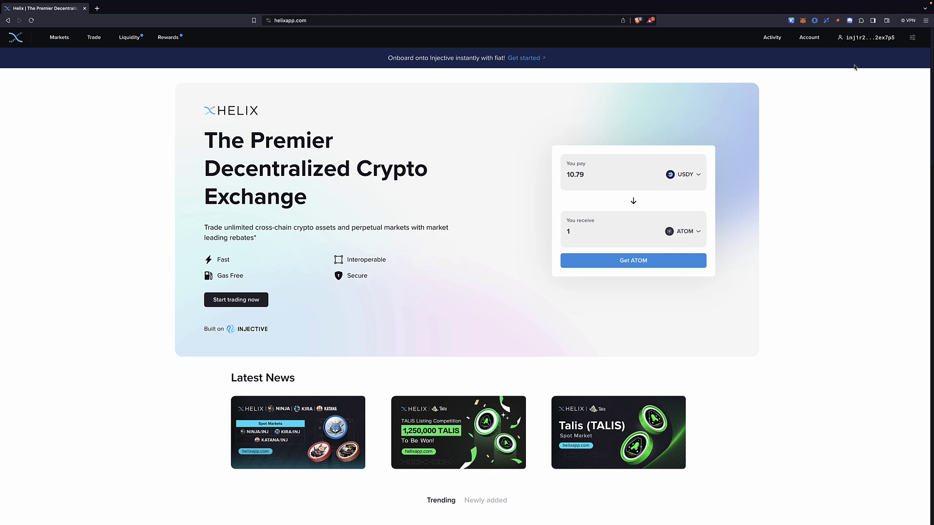
{"action": "mouse_move", "coordinate": [861, 39]}
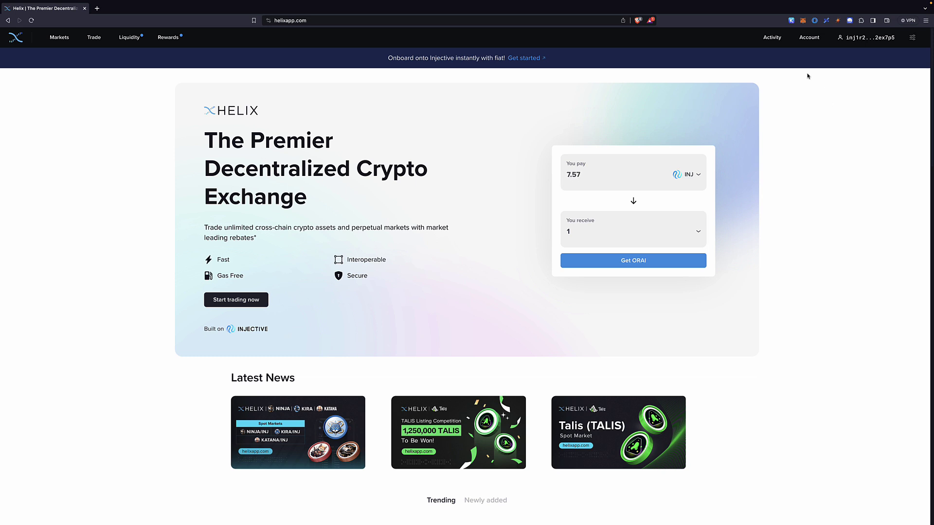
Open Account Overview and scroll the Balances table down to the ATOM row.
{"action": "left_click", "coordinate": [809, 38]}
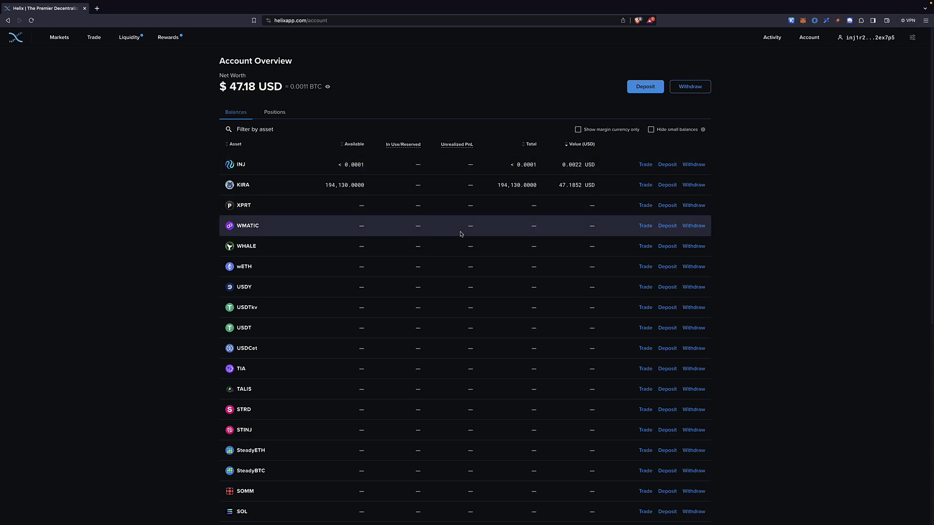
{"action": "scroll", "coordinate": [375, 247], "scroll_direction": "down", "scroll_amount": 1}
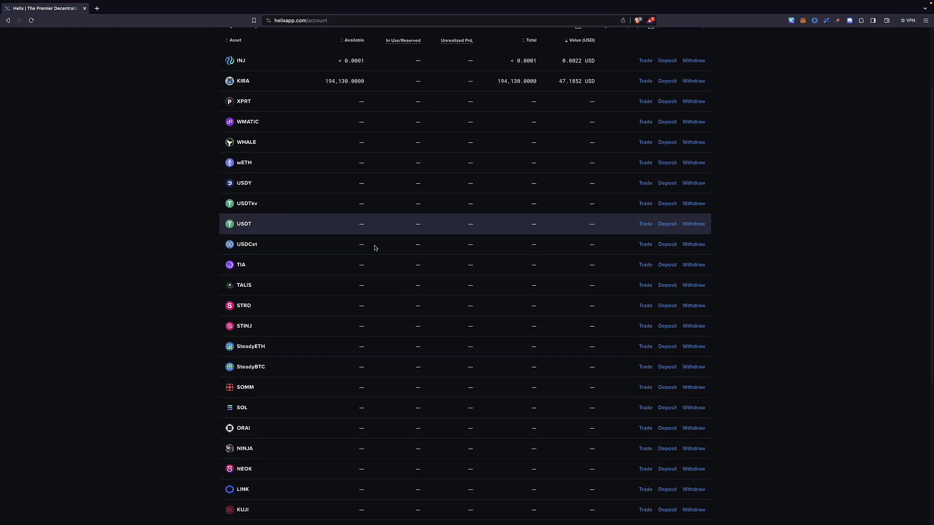
{"action": "scroll", "coordinate": [375, 248], "scroll_direction": "down", "scroll_amount": 5}
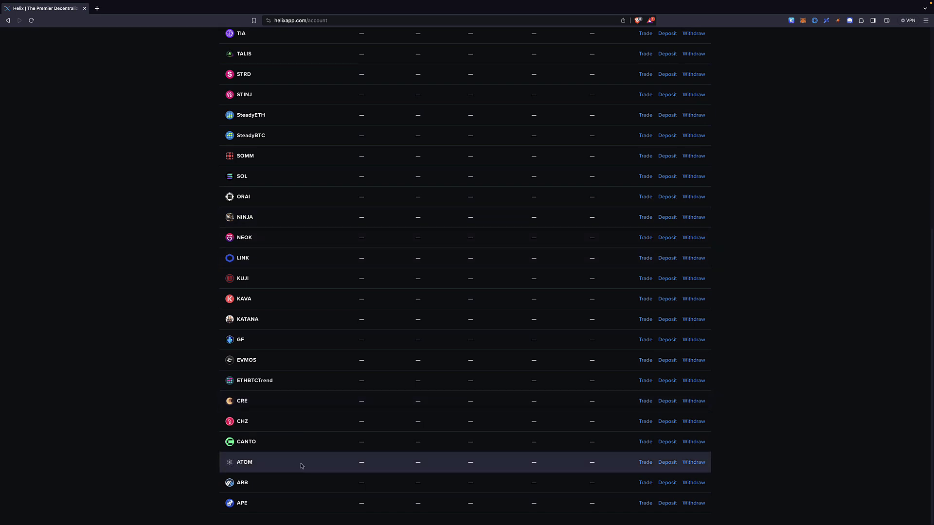
Start an ATOM deposit from CosmosHub, refresh the 6.8671 balance, and select the Amount field.
{"action": "left_click", "coordinate": [667, 463]}
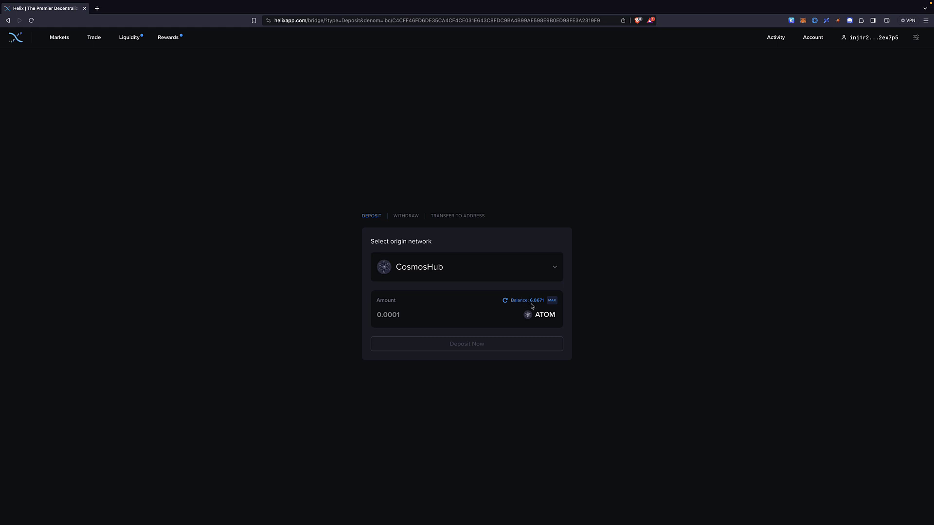
{"action": "left_click", "coordinate": [505, 301]}
{"action": "left_click", "coordinate": [405, 314]}
Deposit 6.5 ATOM from CosmosHub to Injective and confirm the transaction.
{"action": "type", "text": "6.5"}
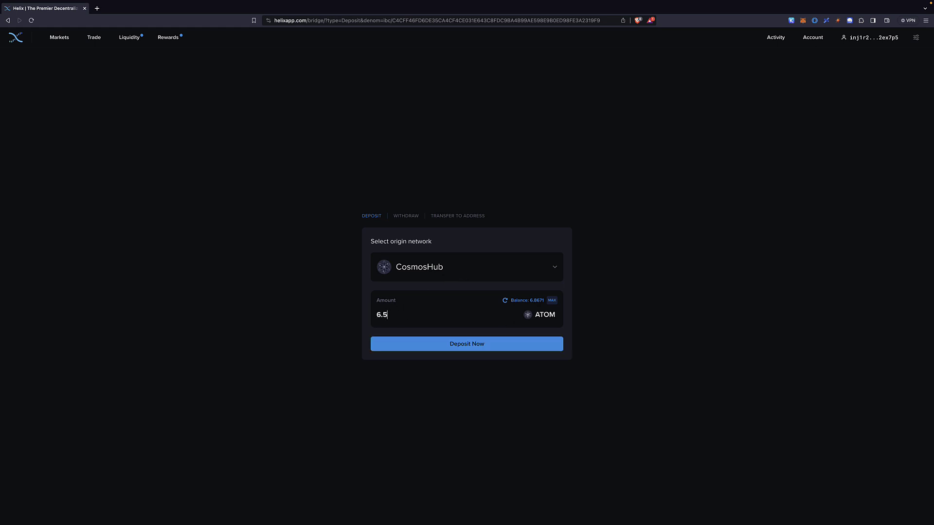
{"action": "left_click", "coordinate": [497, 347]}
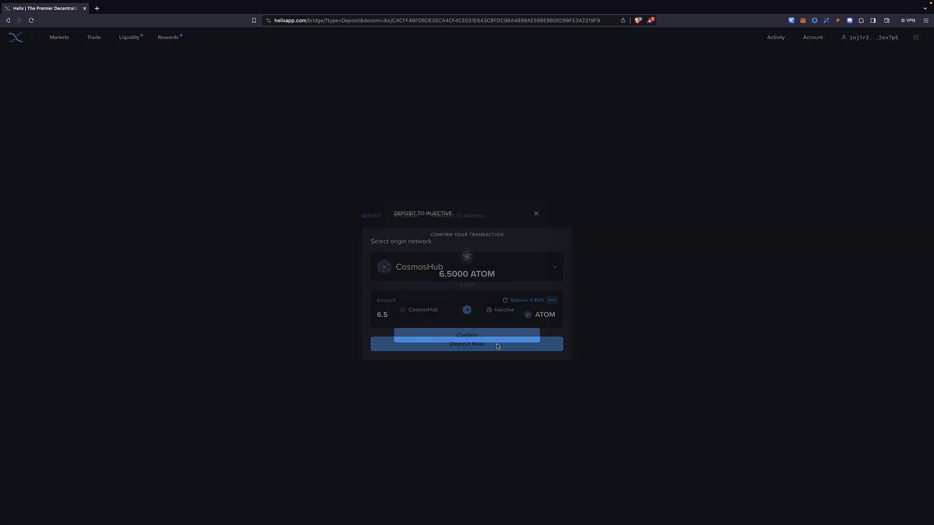
{"action": "left_click", "coordinate": [488, 339]}
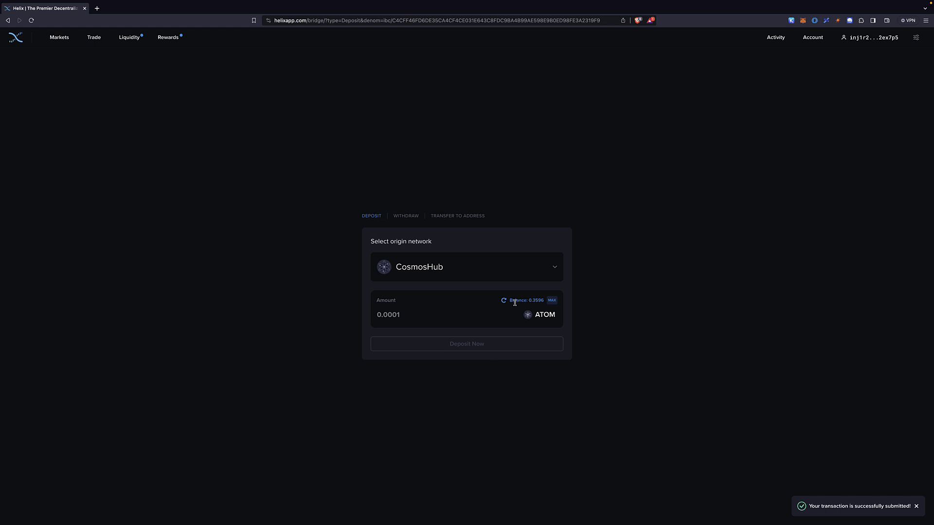
Check the account balances for the credited 6.5 ATOM, then head to Trade > Swap.
{"action": "left_click", "coordinate": [813, 39]}
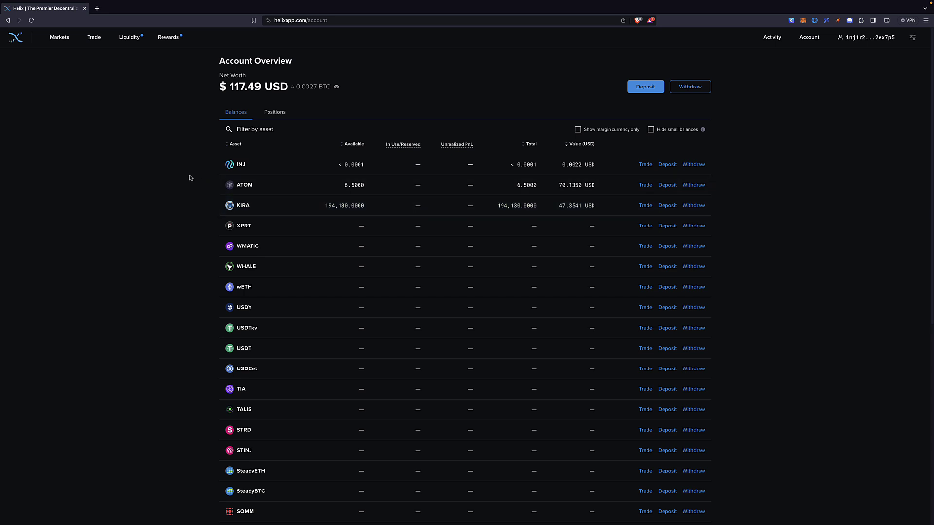
{"action": "mouse_move", "coordinate": [94, 39]}
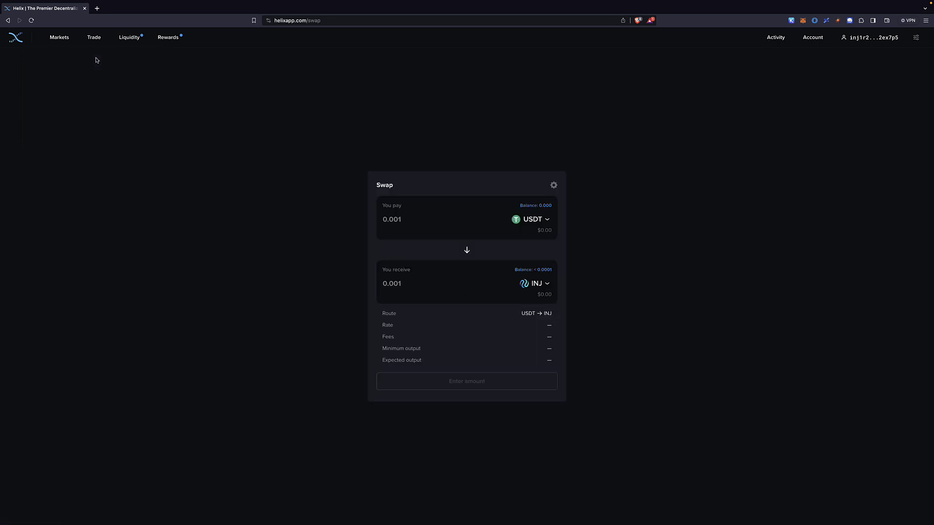
Set a swap paying the full 6.500 ATOM for INJ, refreshing the expired rate to 1 INJ = 3.83 ATOM.
{"action": "left_click", "coordinate": [545, 220]}
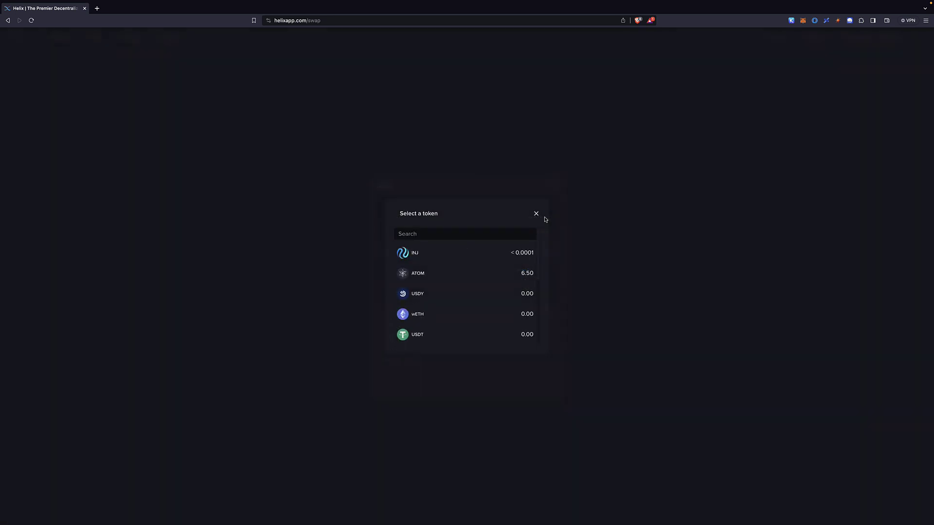
{"action": "left_click", "coordinate": [422, 275]}
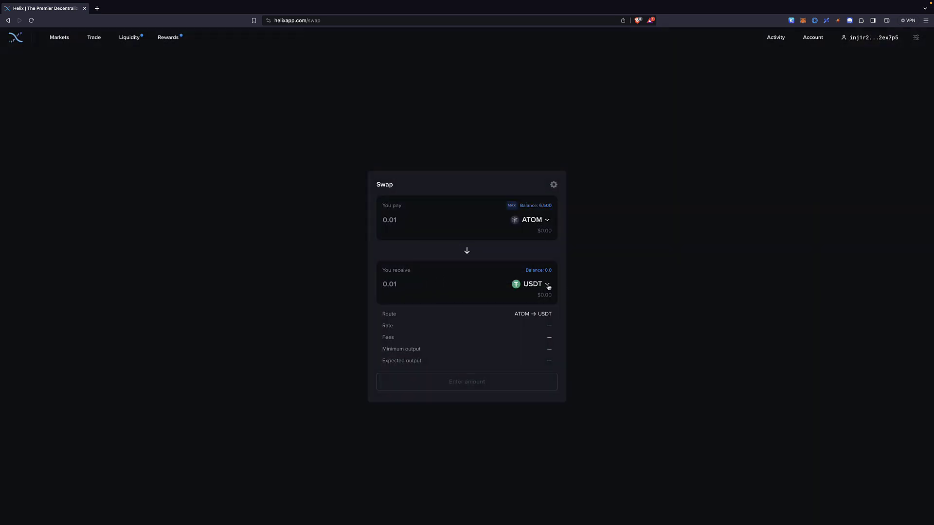
{"action": "left_click", "coordinate": [548, 285]}
{"action": "left_click", "coordinate": [449, 260]}
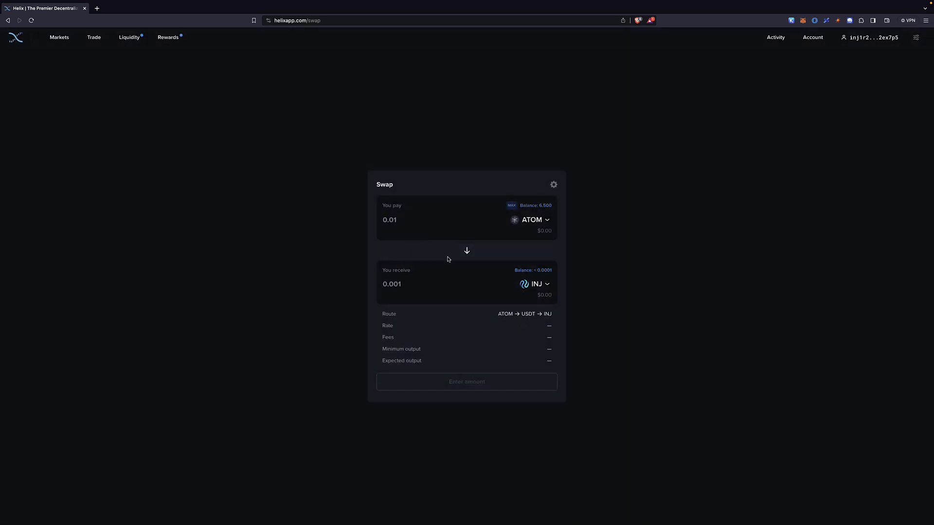
{"action": "left_click", "coordinate": [511, 205]}
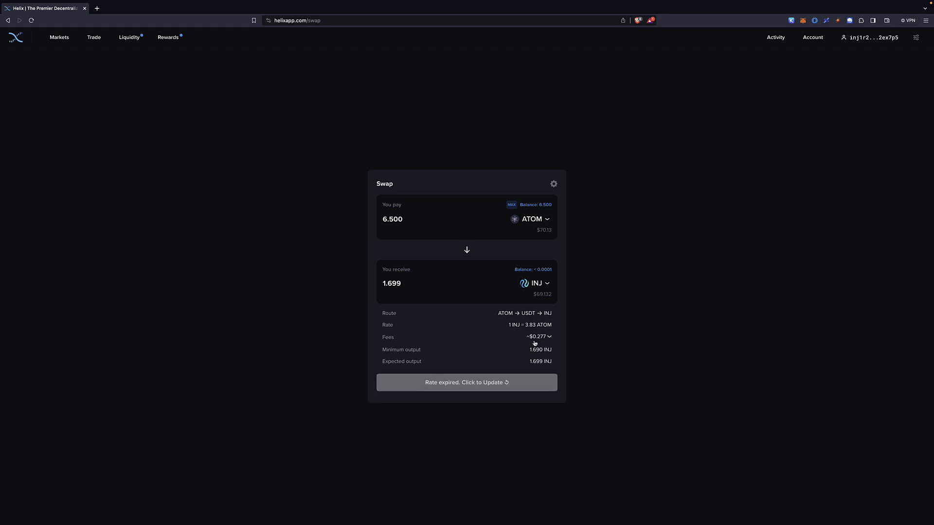
{"action": "left_click", "coordinate": [471, 385]}
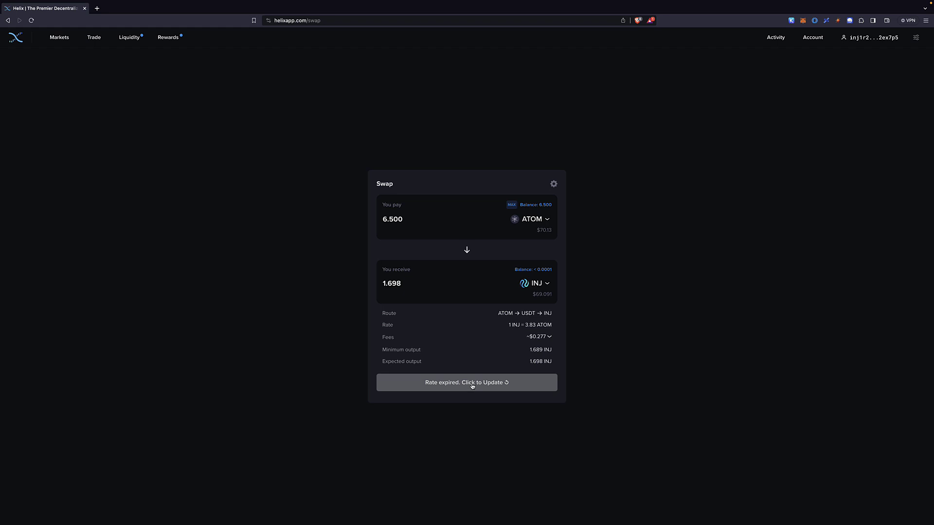
{"action": "left_click", "coordinate": [472, 386]}
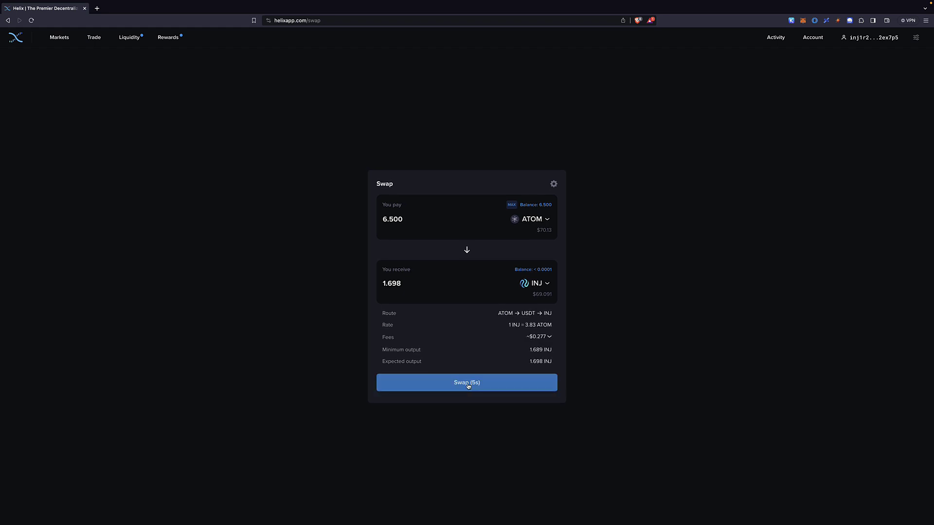
Execute the 6.500 ATOM to 1.698 INJ swap and approve it in Keplr.
{"action": "left_click", "coordinate": [469, 384]}
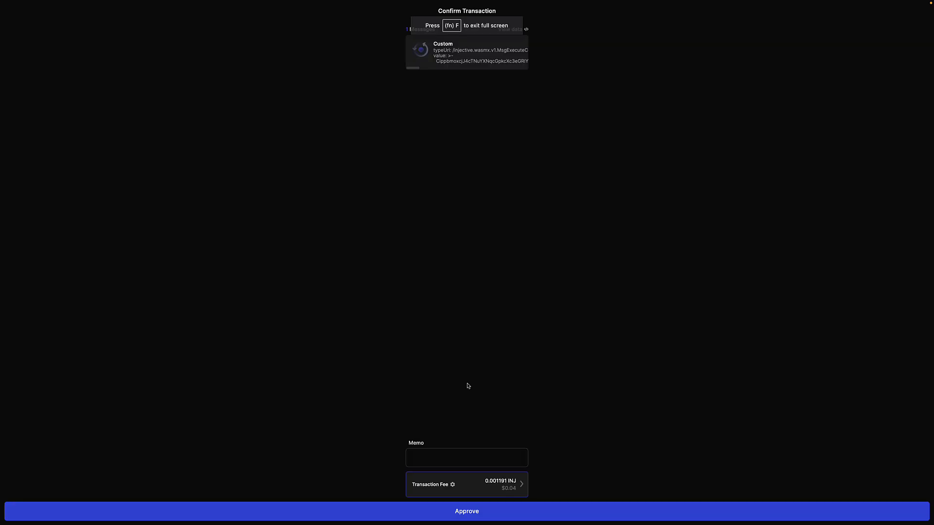
{"action": "left_click", "coordinate": [510, 513]}
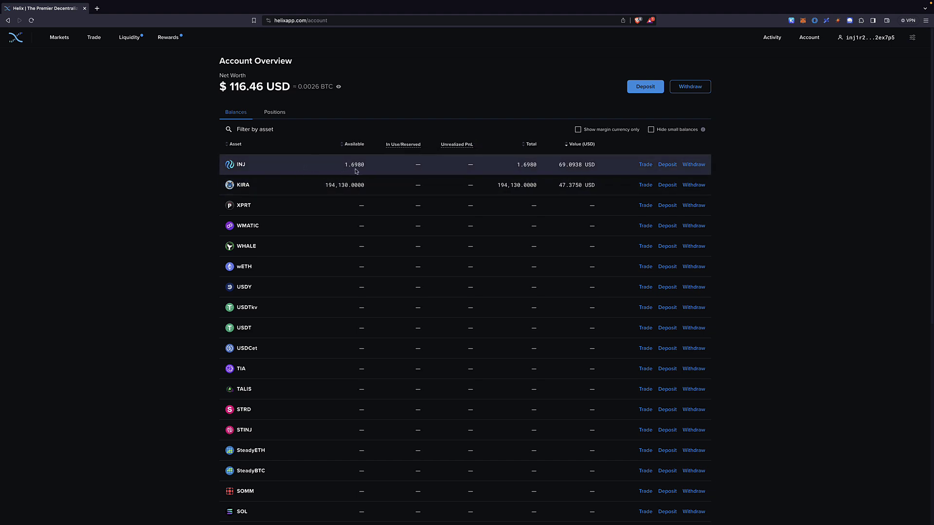
Open the INJ/USDT spot market and browse its market list for another pair.
{"action": "left_click", "coordinate": [64, 41]}
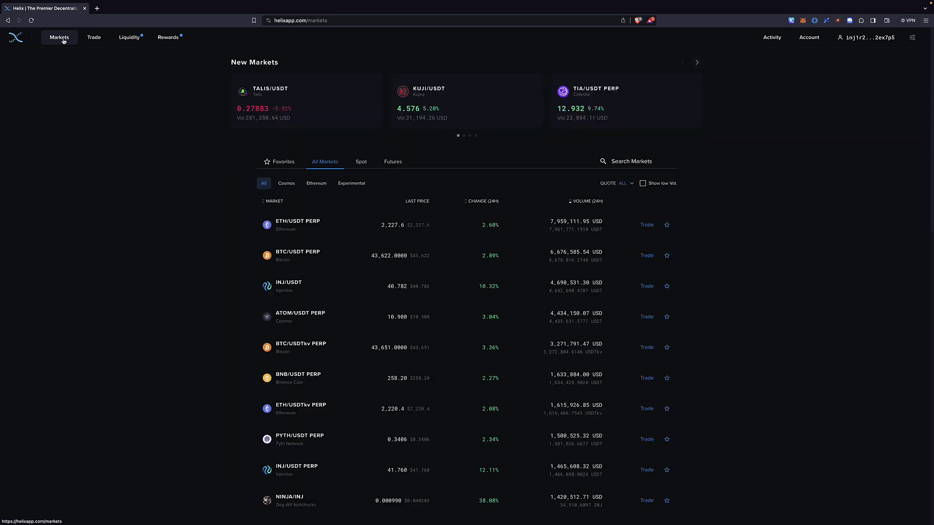
{"action": "mouse_move", "coordinate": [93, 40]}
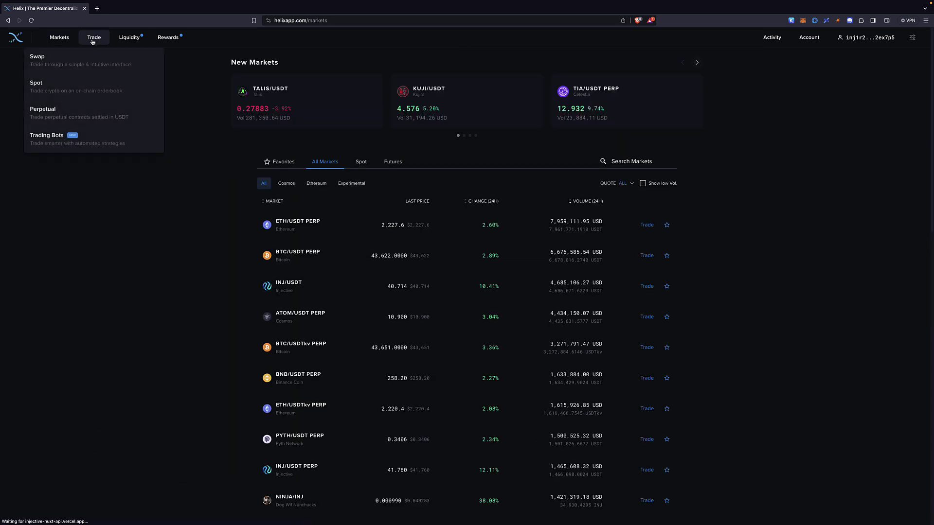
{"action": "left_click", "coordinate": [98, 95]}
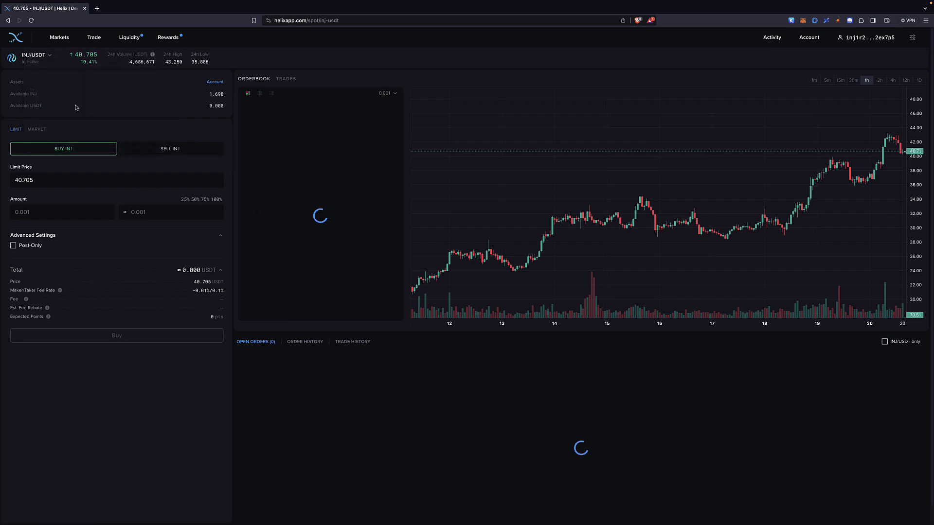
{"action": "left_click", "coordinate": [49, 58]}
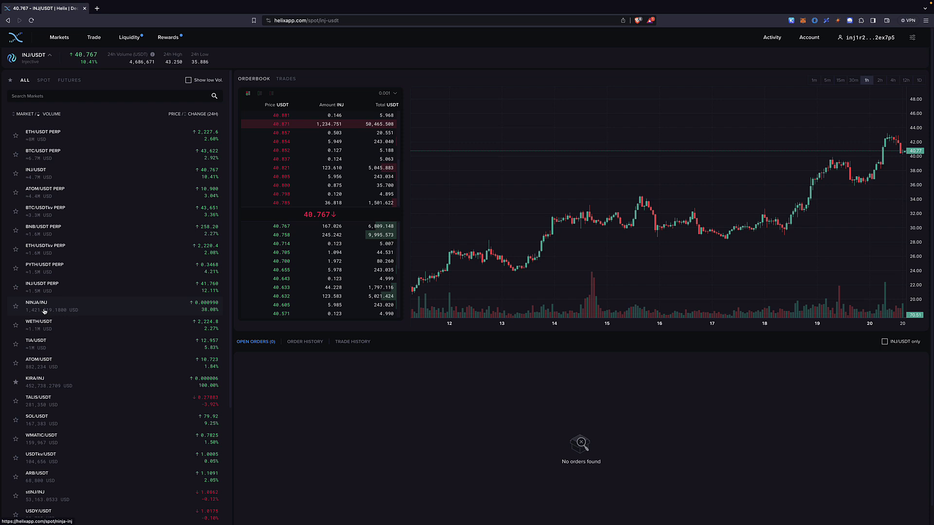
{"action": "scroll", "coordinate": [44, 311], "scroll_direction": "down", "scroll_amount": 3}
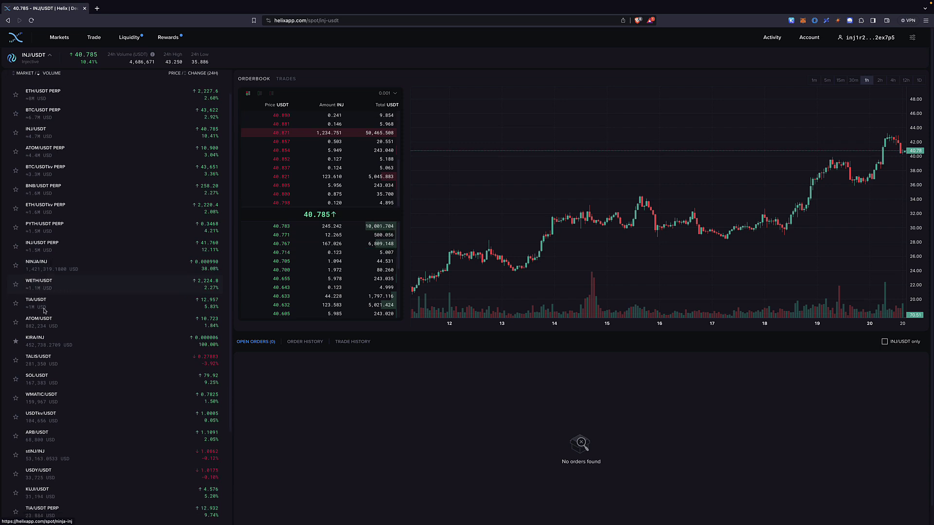
{"action": "scroll", "coordinate": [44, 312], "scroll_direction": "down", "scroll_amount": 1}
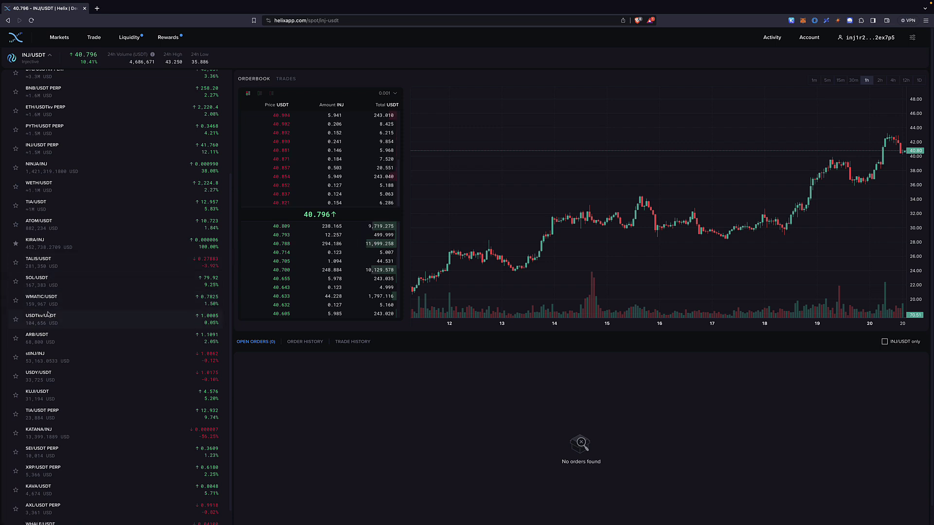
{"action": "scroll", "coordinate": [48, 313], "scroll_direction": "up", "scroll_amount": 5}
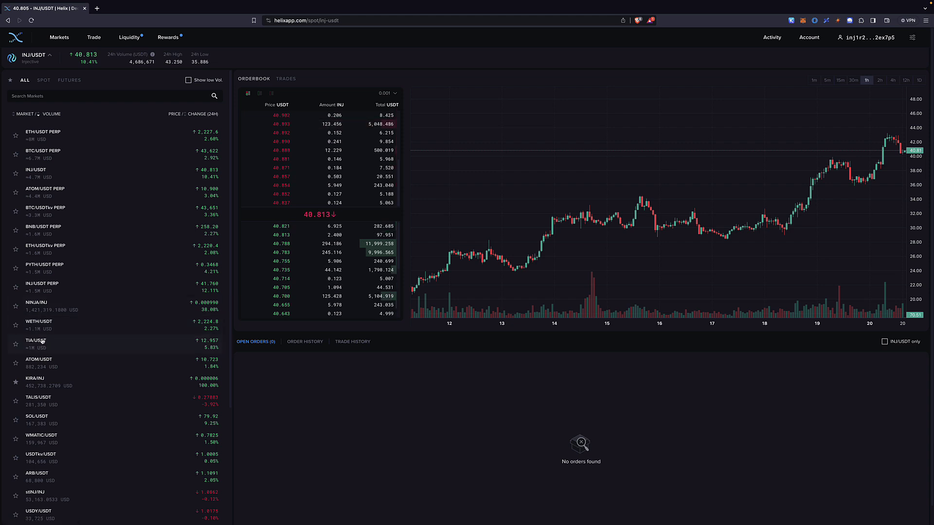
On KIRA/INJ, buy 141,360 KIRA at 0.000006 INJ using 50% of INJ, approved in Keplr.
{"action": "left_click", "coordinate": [41, 382]}
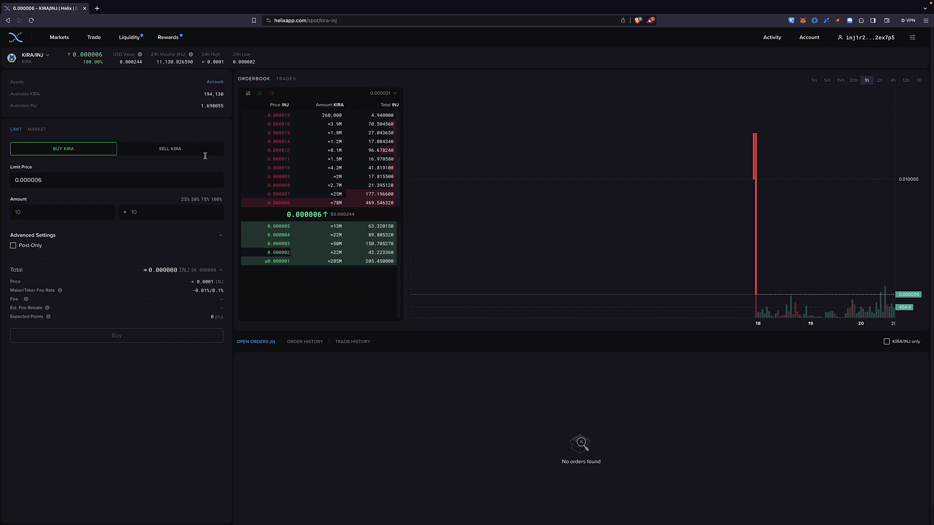
{"action": "left_click", "coordinate": [195, 200]}
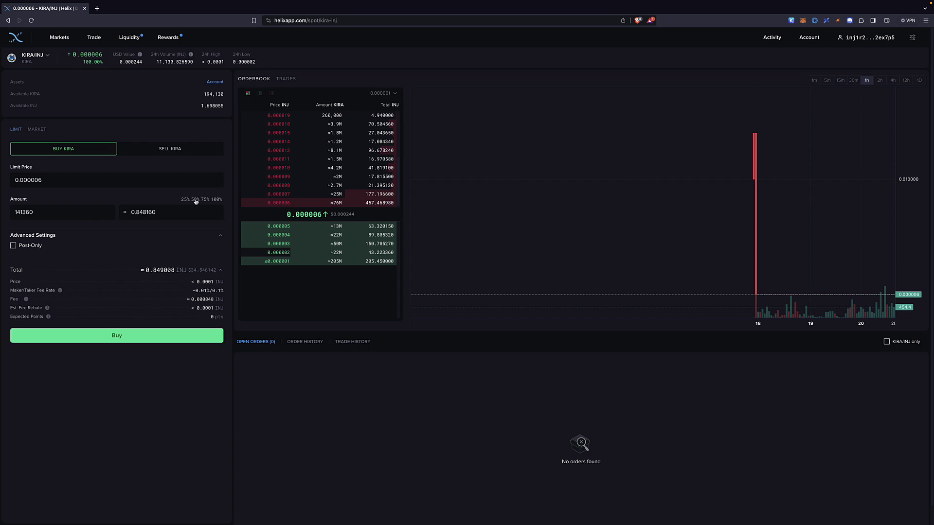
{"action": "left_click", "coordinate": [124, 337]}
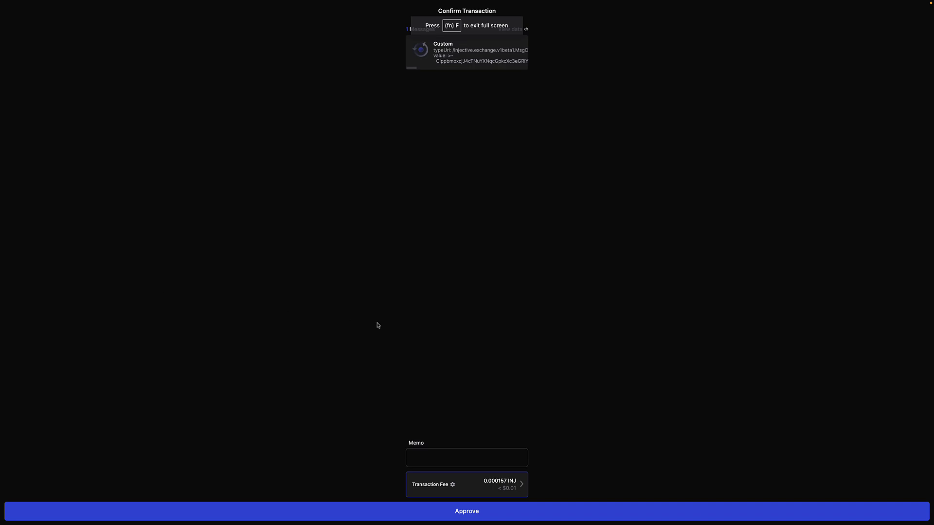
{"action": "left_click", "coordinate": [501, 519]}
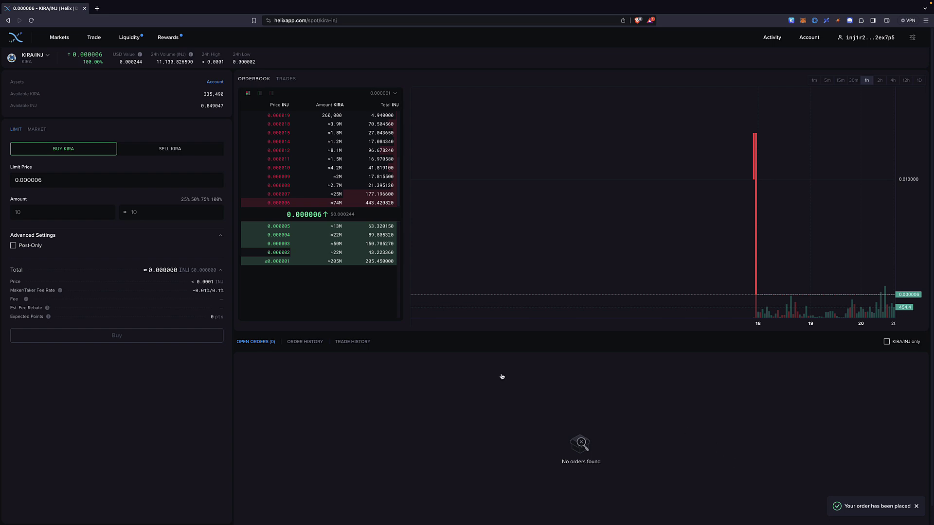
Switch the trading pair to the NINJA/INJ spot market.
{"action": "left_click", "coordinate": [34, 57]}
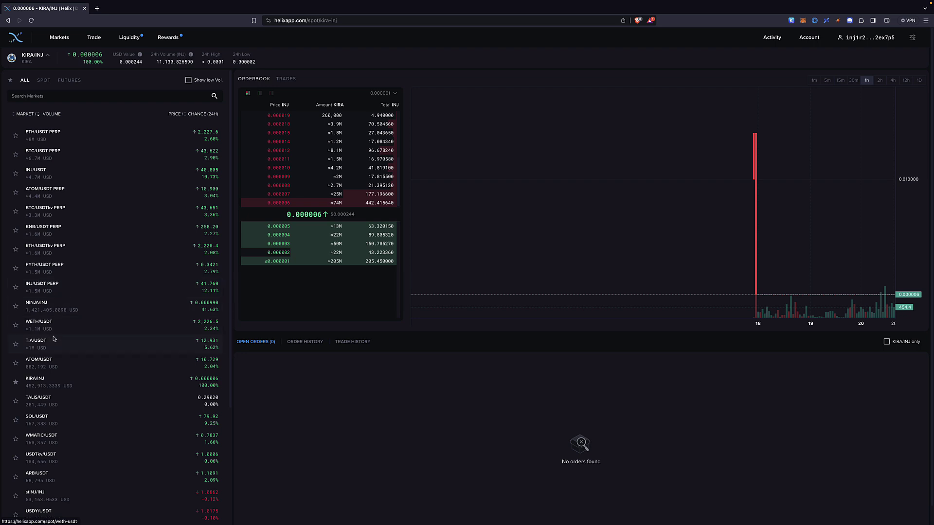
{"action": "scroll", "coordinate": [54, 339], "scroll_direction": "down", "scroll_amount": 3}
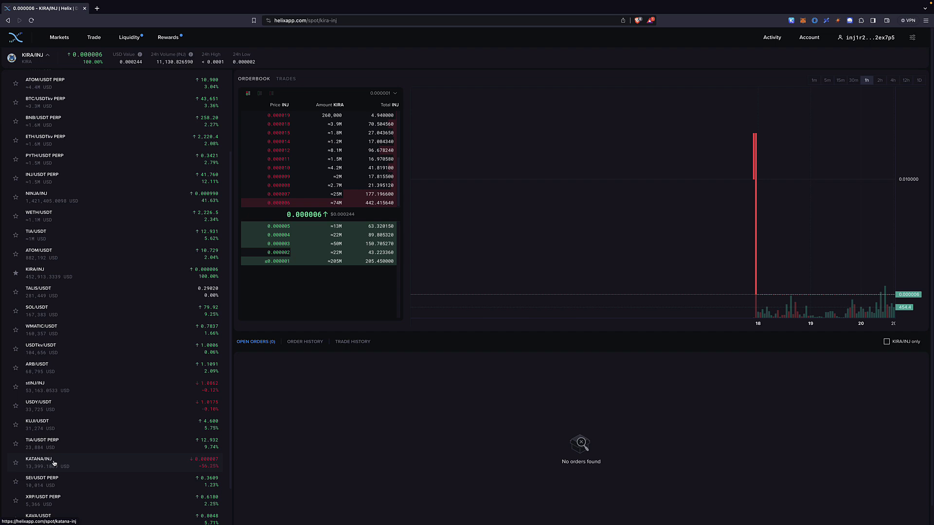
{"action": "scroll", "coordinate": [54, 463], "scroll_direction": "up", "scroll_amount": 3}
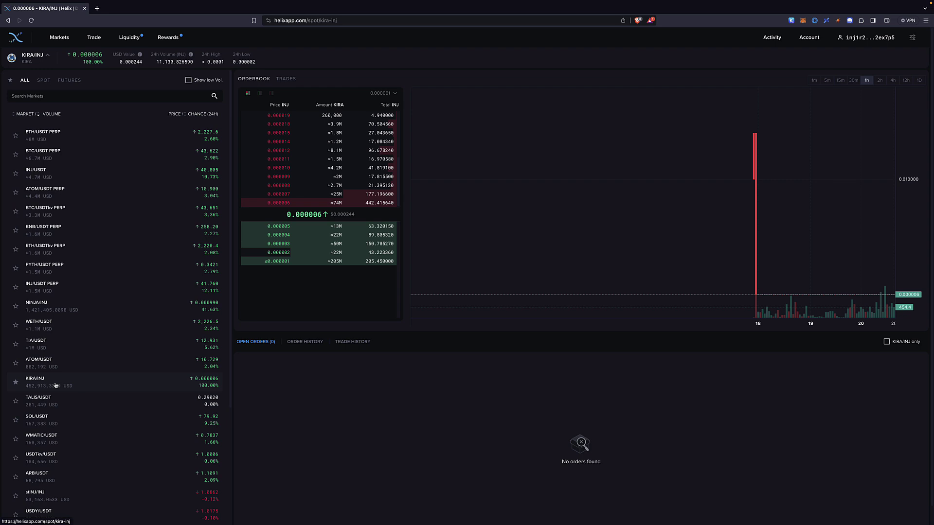
{"action": "left_click", "coordinate": [45, 307]}
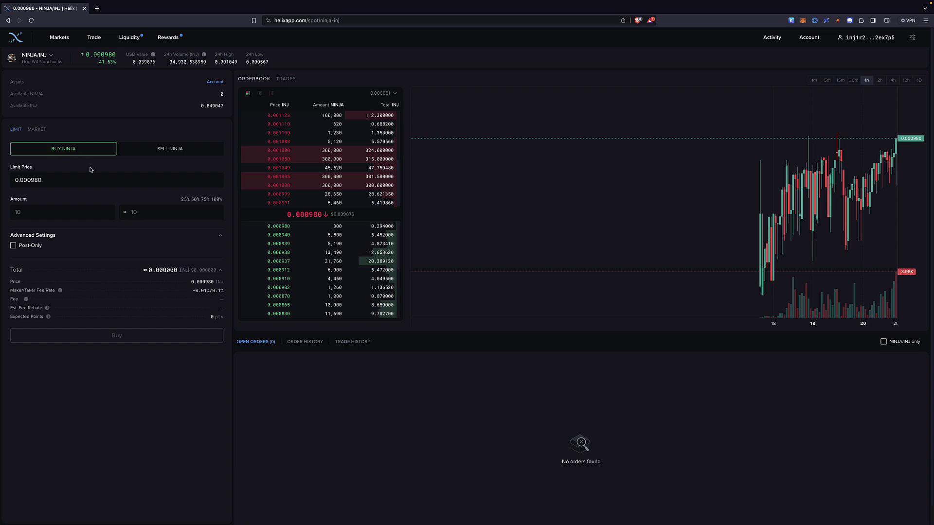
Buy 860 NINJA at 0.000980 INJ with all available INJ, approving it in the wallet.
{"action": "left_click", "coordinate": [221, 200]}
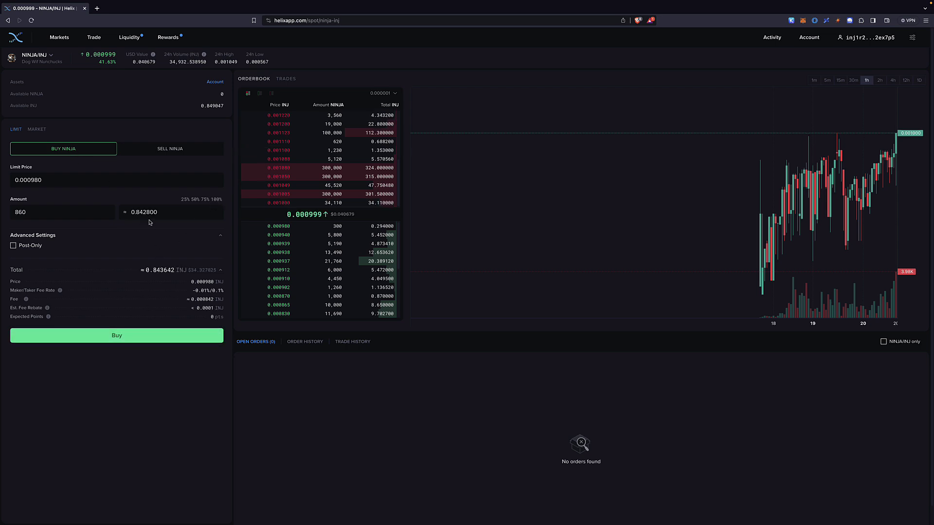
{"action": "left_click", "coordinate": [183, 336]}
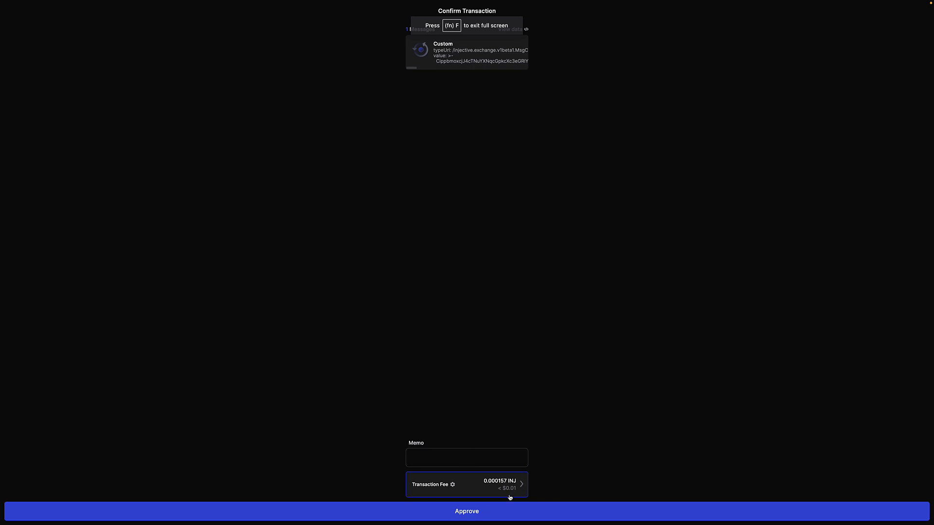
{"action": "left_click", "coordinate": [495, 516]}
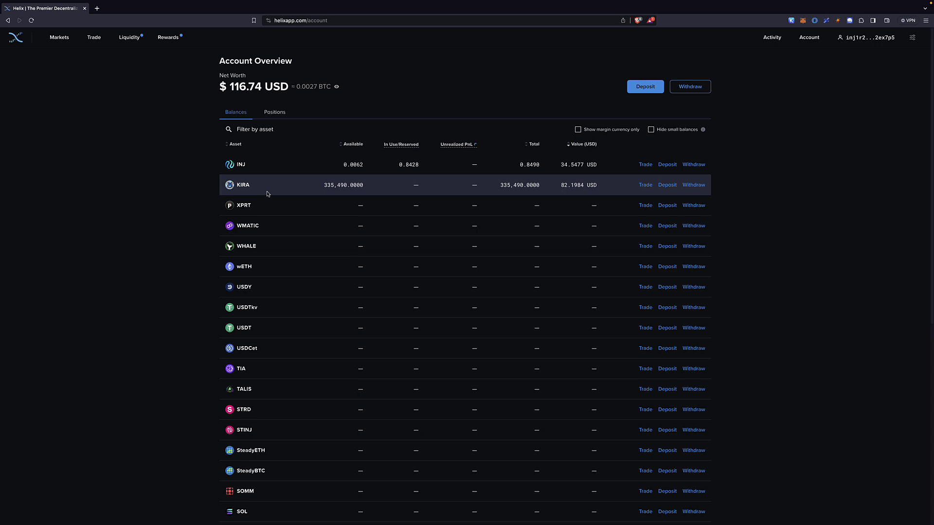
Reload the Account Overview so it shows 335,490 KIRA and 0.8428 INJ reserved.
{"action": "left_click", "coordinate": [31, 21]}
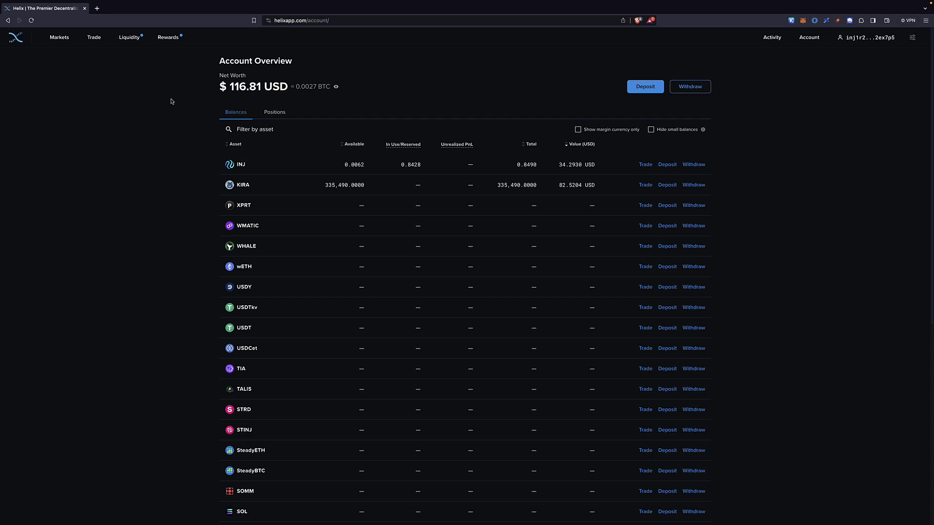
{"action": "left_click", "coordinate": [18, 38]}
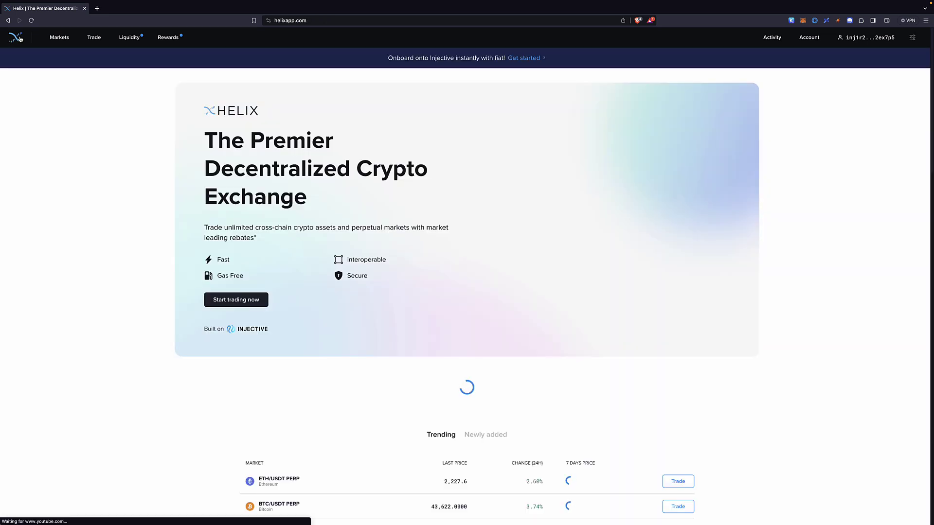